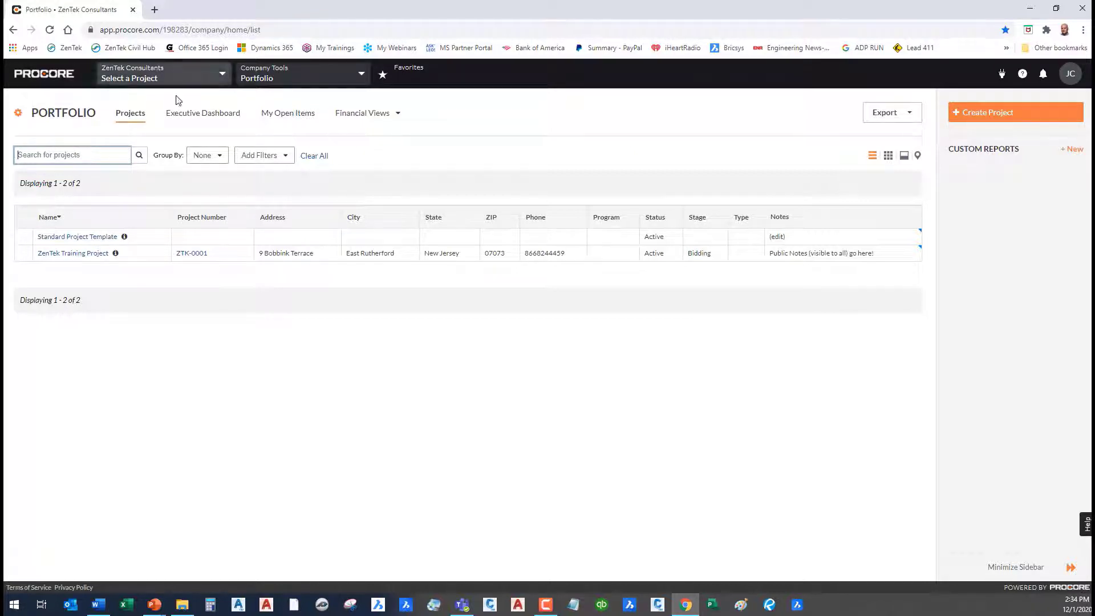
Open the Classifications page in the company-level Admin settings
left_click(354, 83)
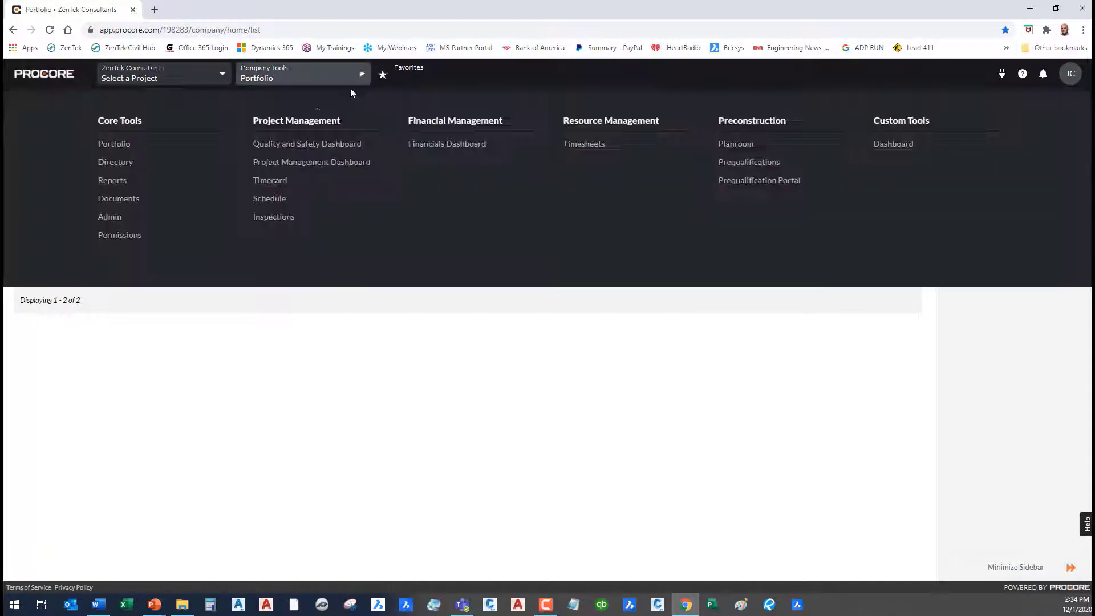
left_click(116, 222)
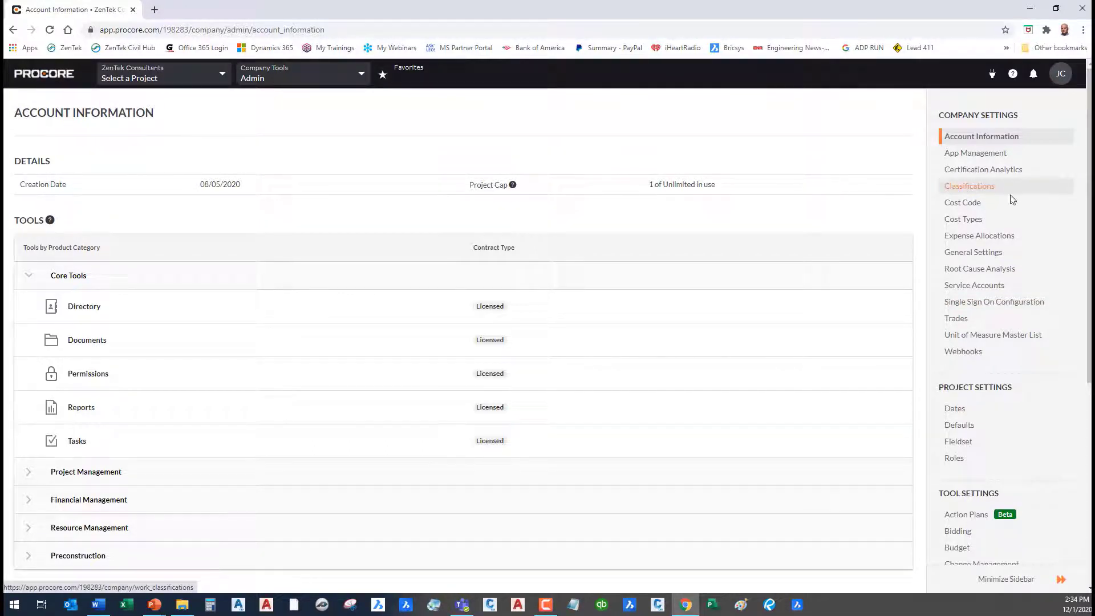
left_click(990, 192)
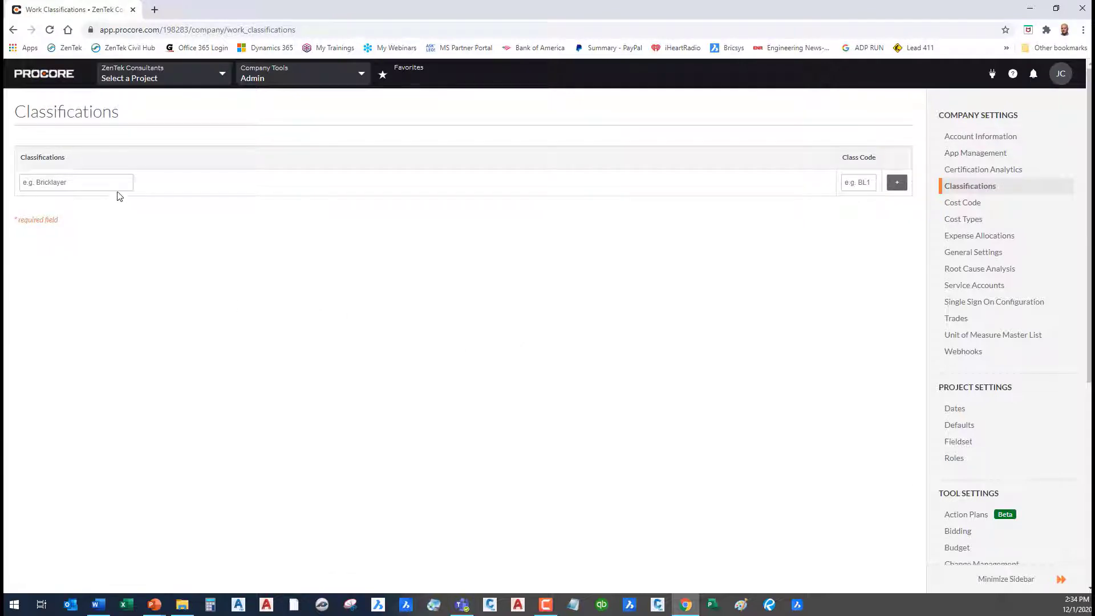
Add a Project Manager classification with class code PM1
left_click(117, 187)
left_click(228, 240)
left_click(91, 183)
left_click(86, 207)
left_click(855, 182)
left_click(867, 210)
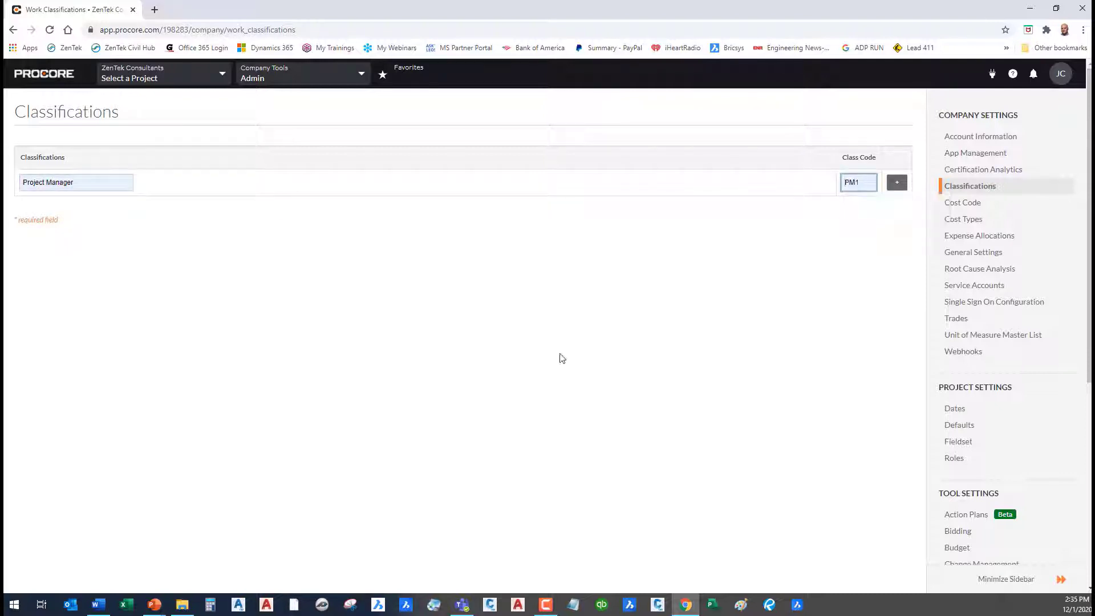
left_click(896, 182)
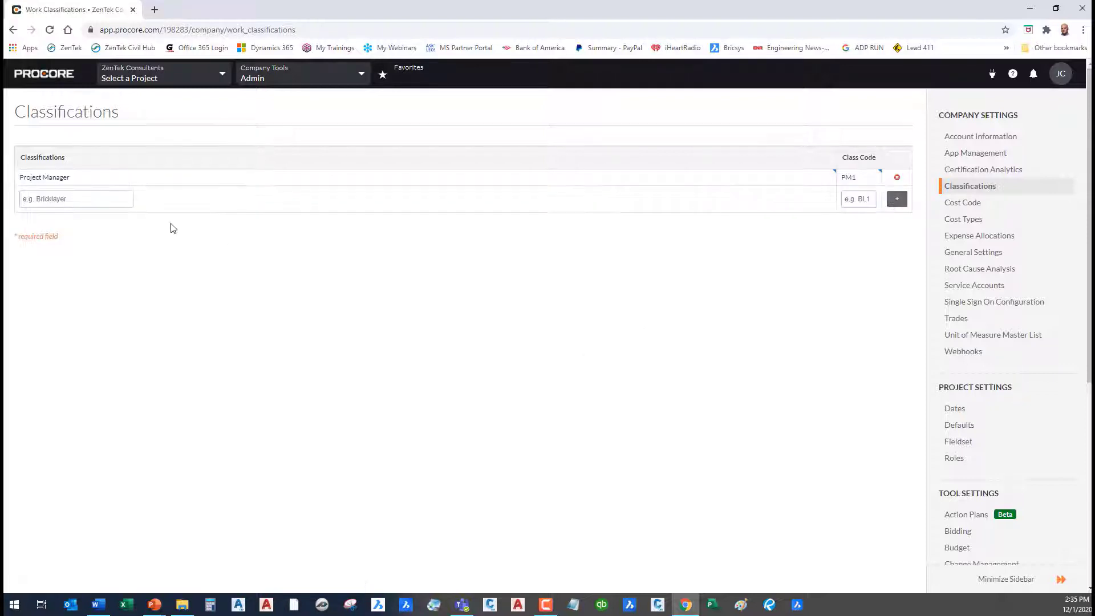
Add a Sr. Project Manager classification with class code PM2
left_click(93, 196)
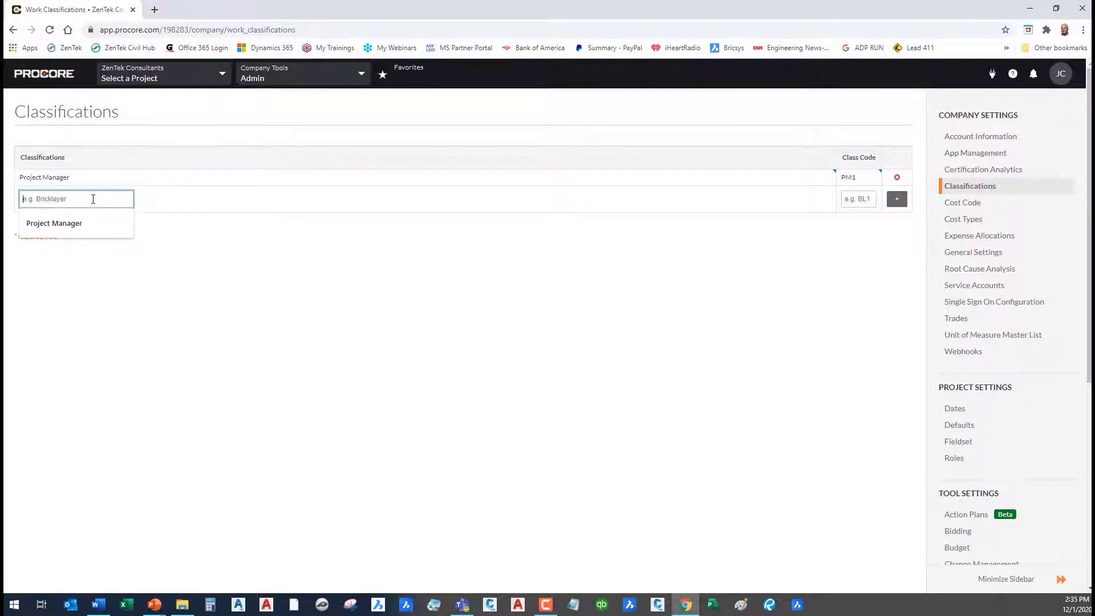
left_click(83, 228)
left_click(865, 200)
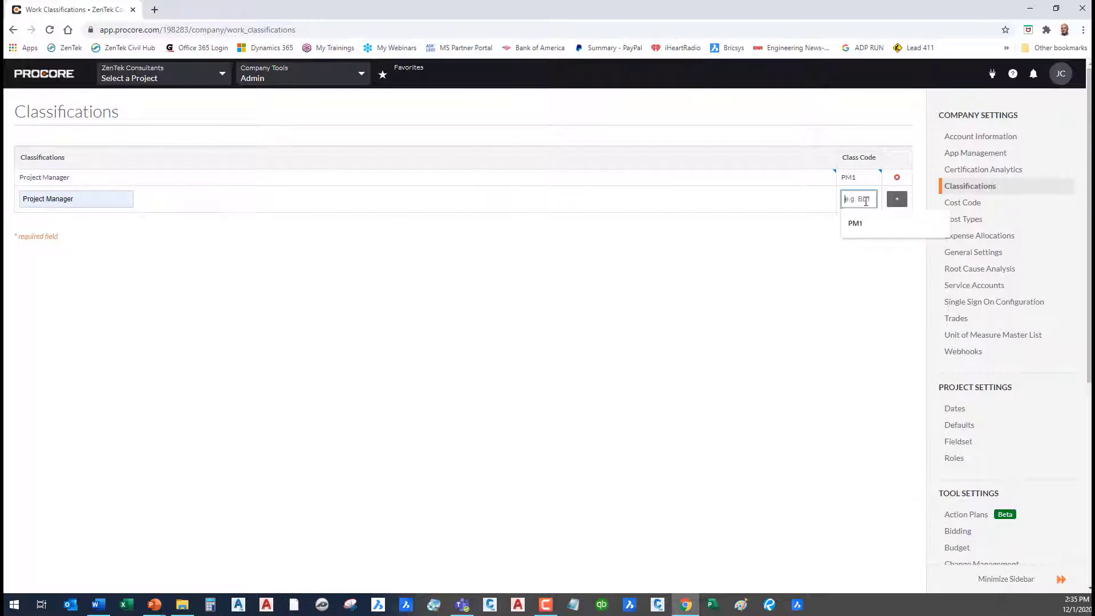
type("PM2")
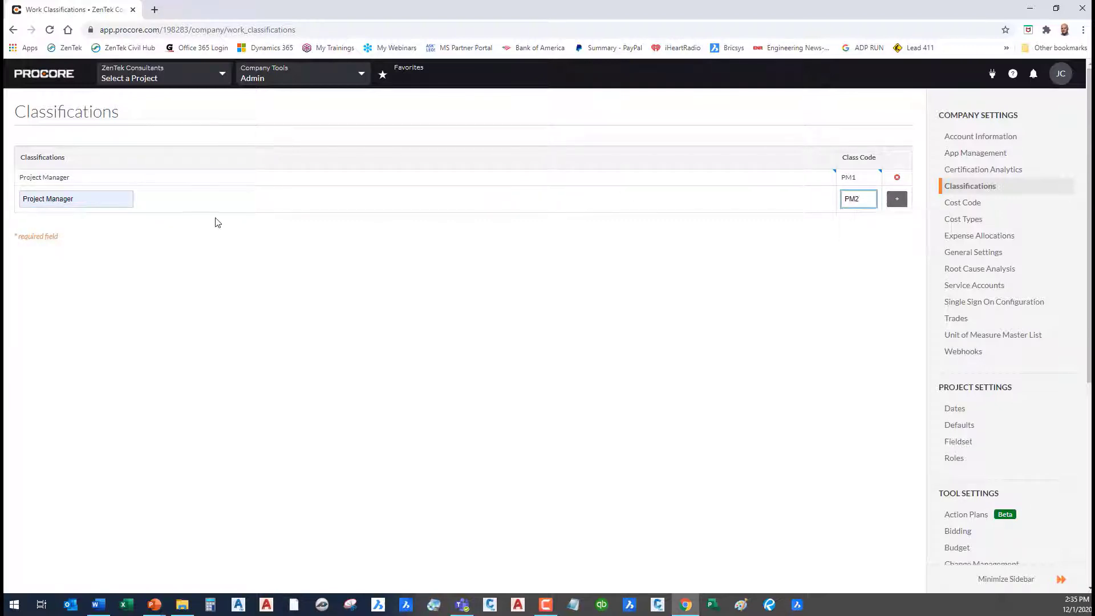
left_click(25, 198)
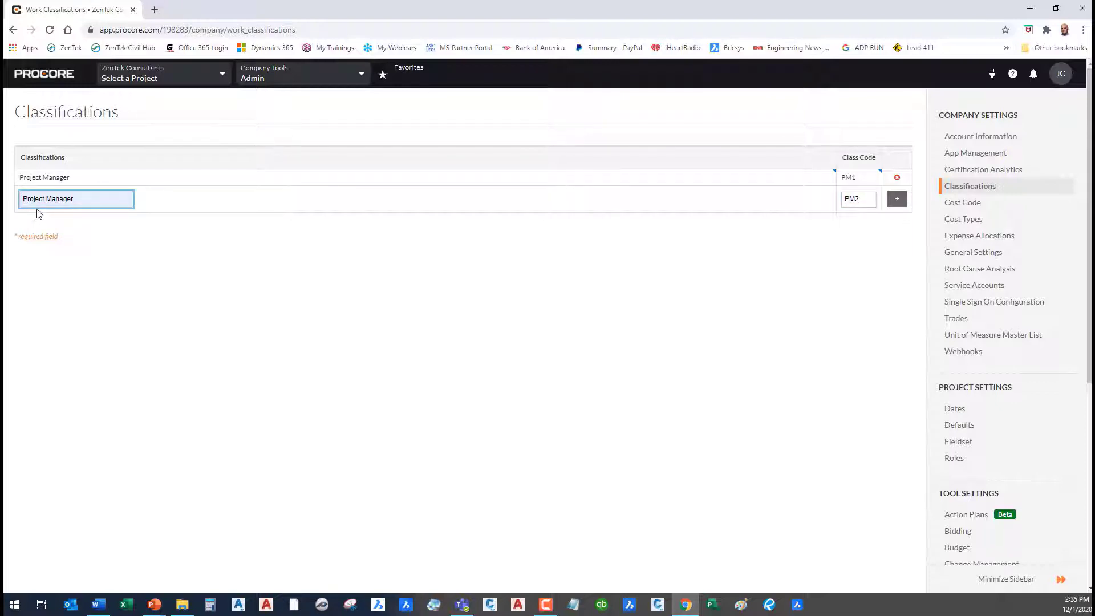
type("Sr.")
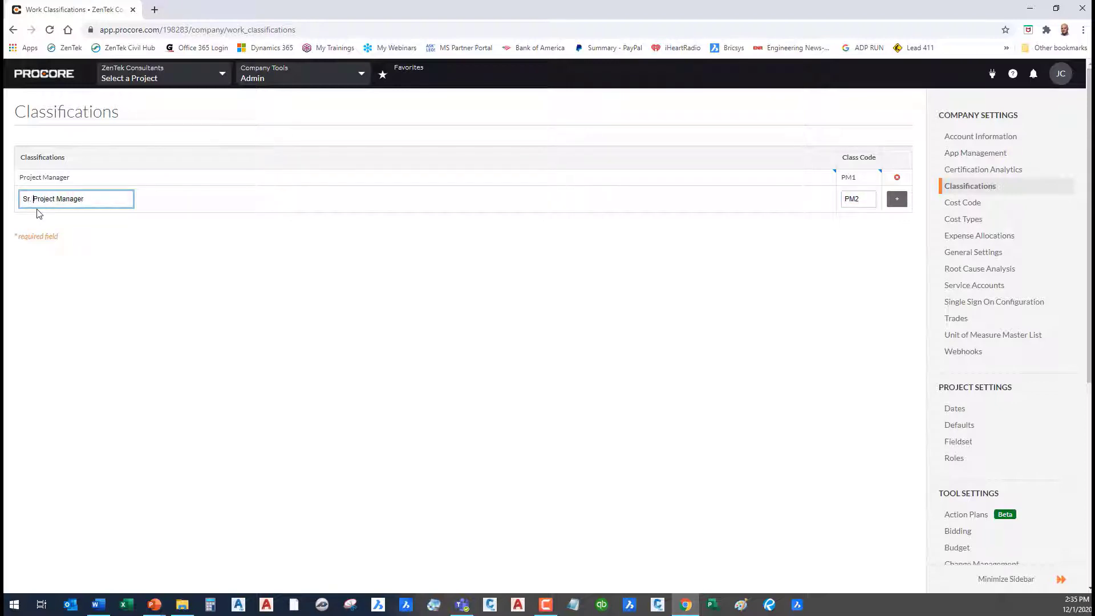
left_click(897, 199)
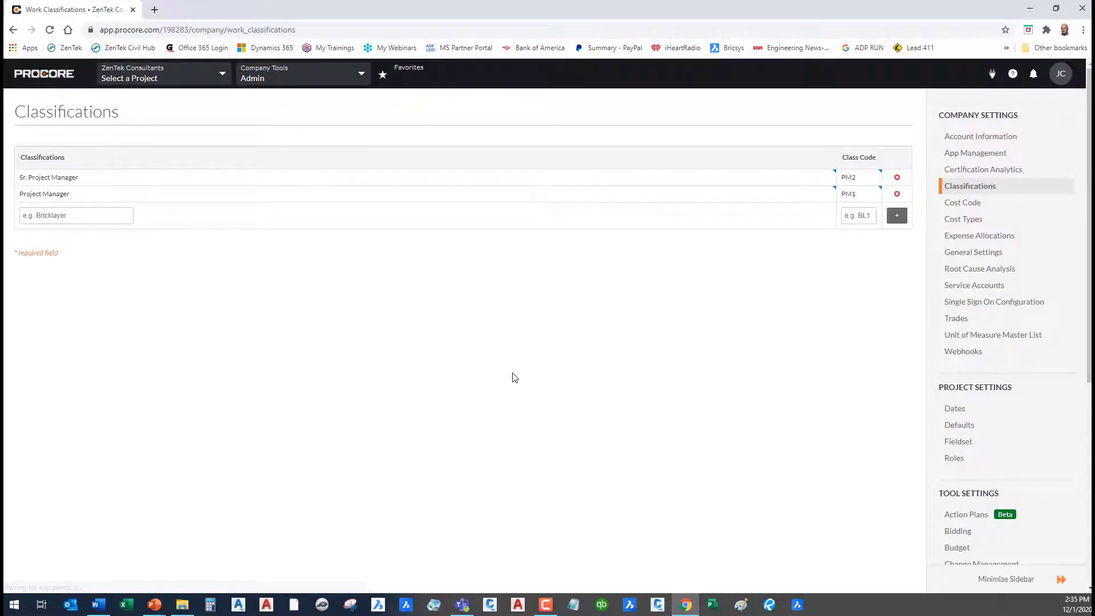
Add a Drywall Installer classification with class code DWC
left_click(107, 216)
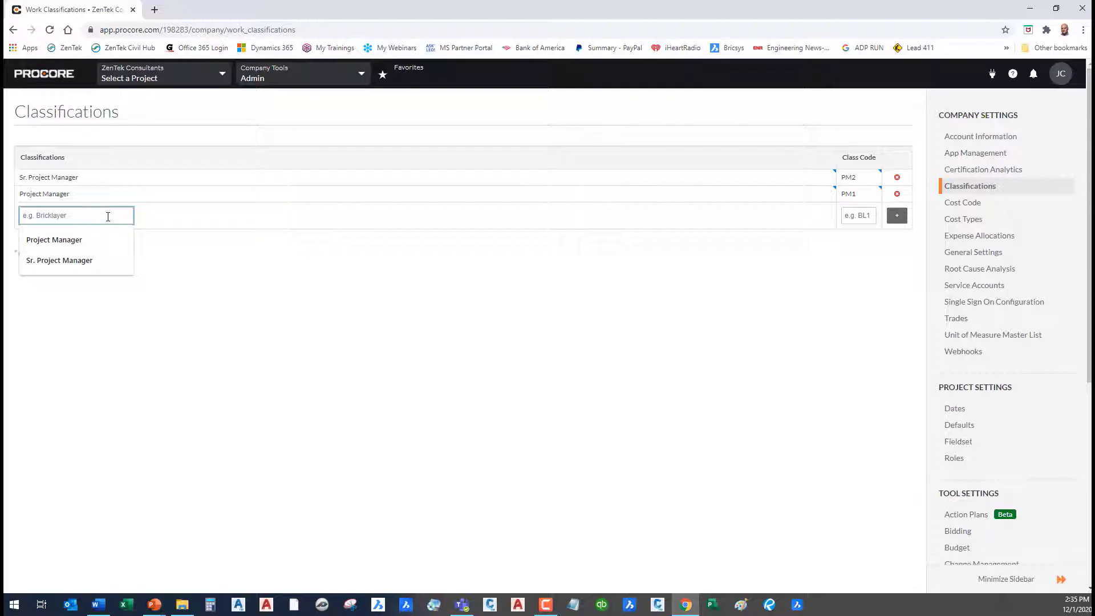
type("Drywall Installa")
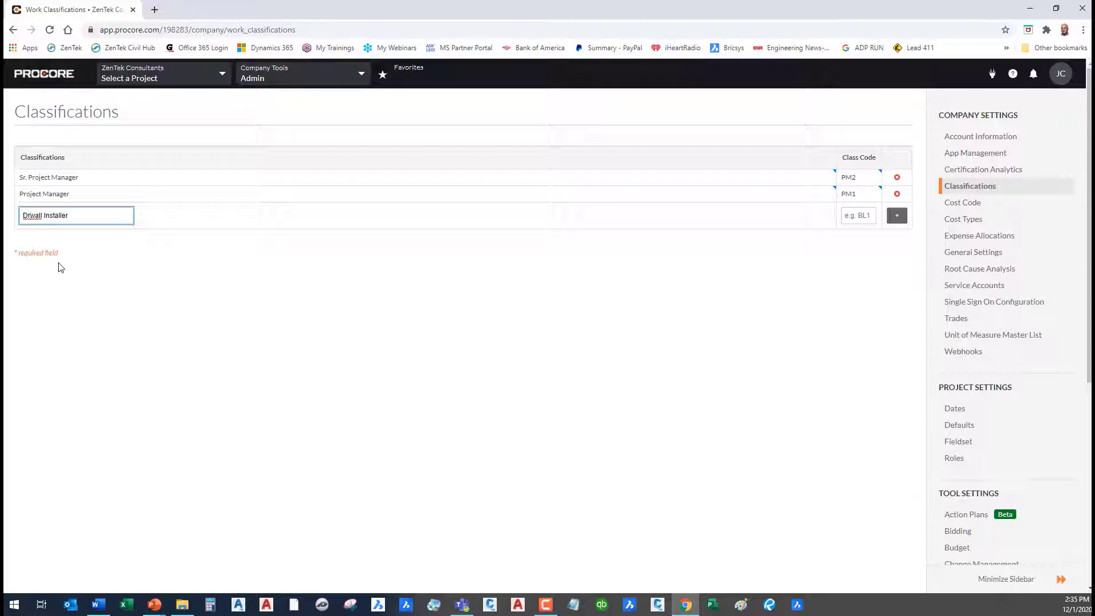
key("Home")
key("Right")
key("Right")
type("y")
left_click(870, 216)
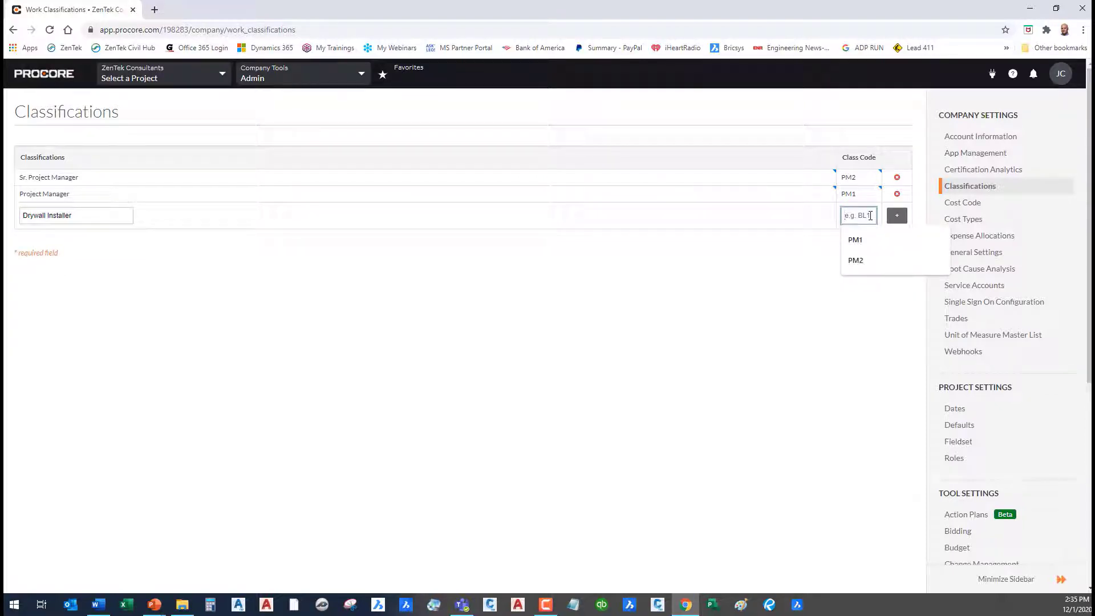
type("DWC")
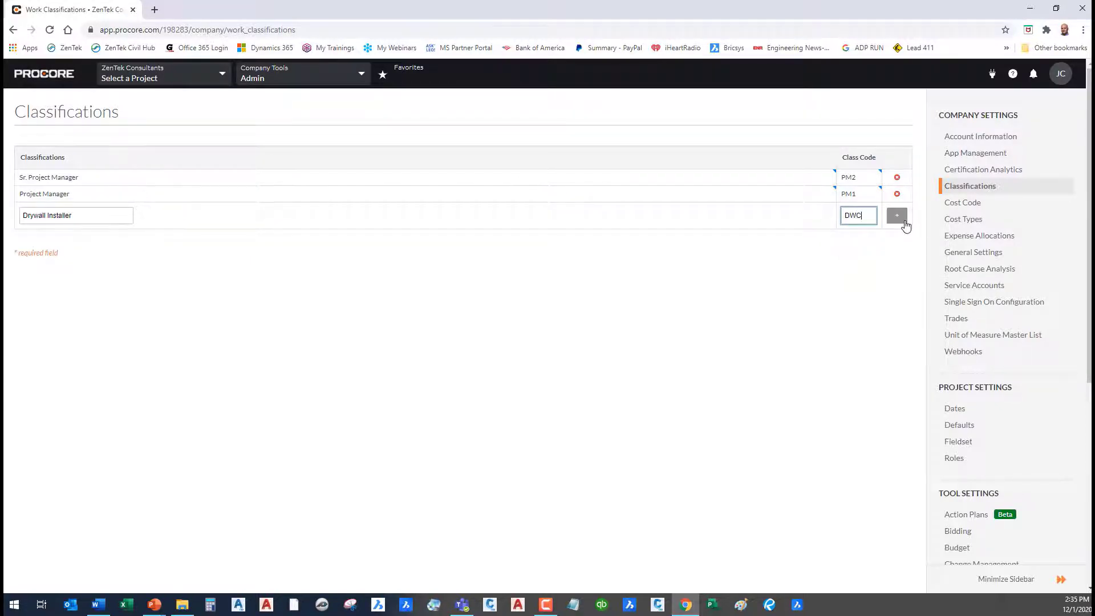
left_click(900, 220)
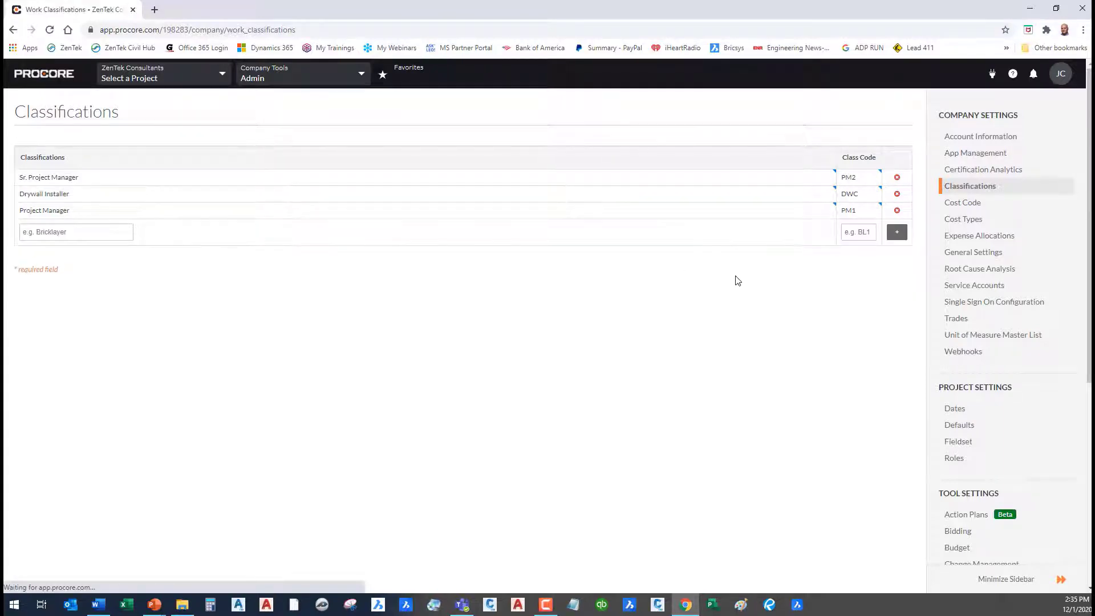
Add a Superintendent classification with class code SU1
left_click(105, 231)
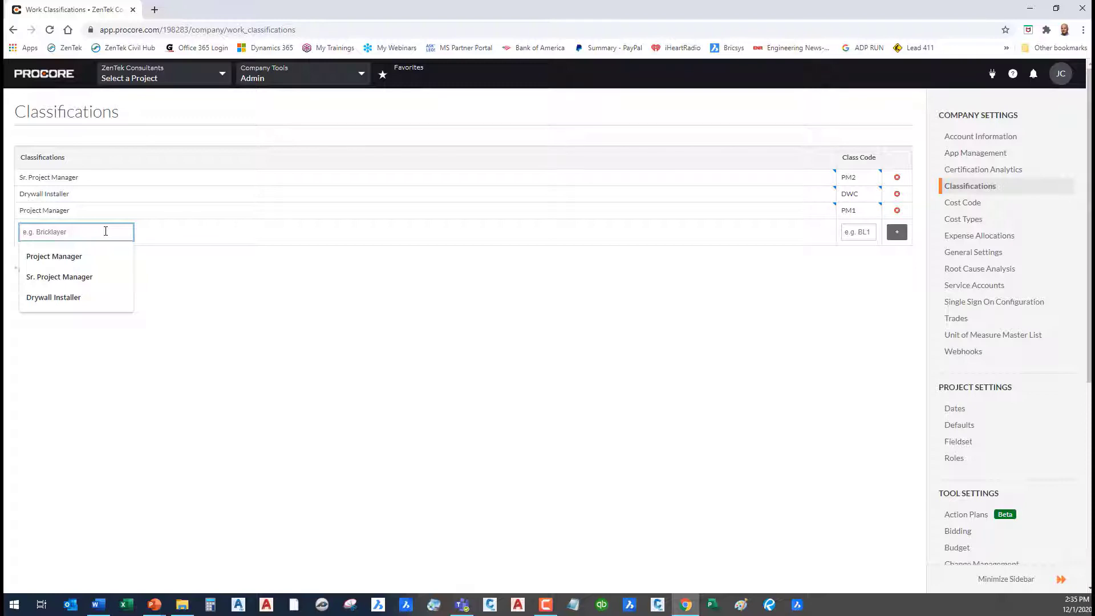
type("Superinte")
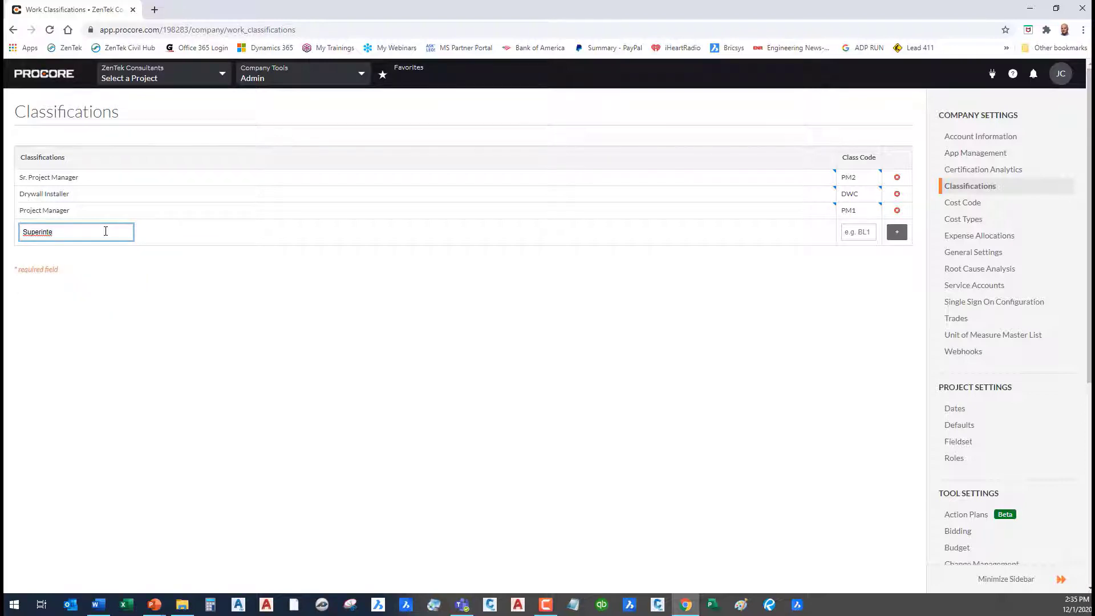
type("ndent")
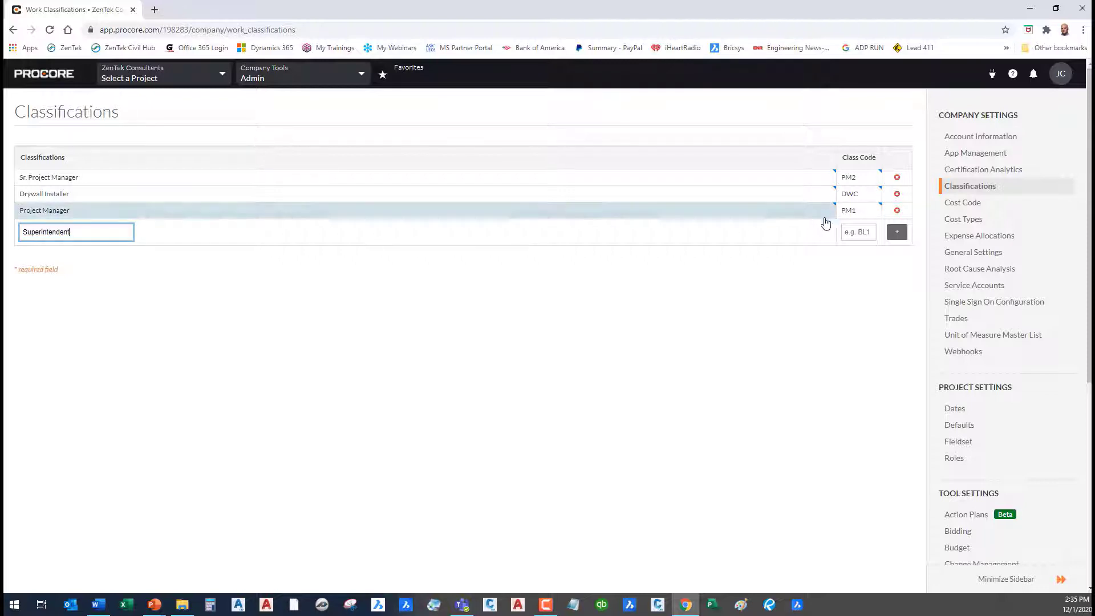
left_click(865, 231)
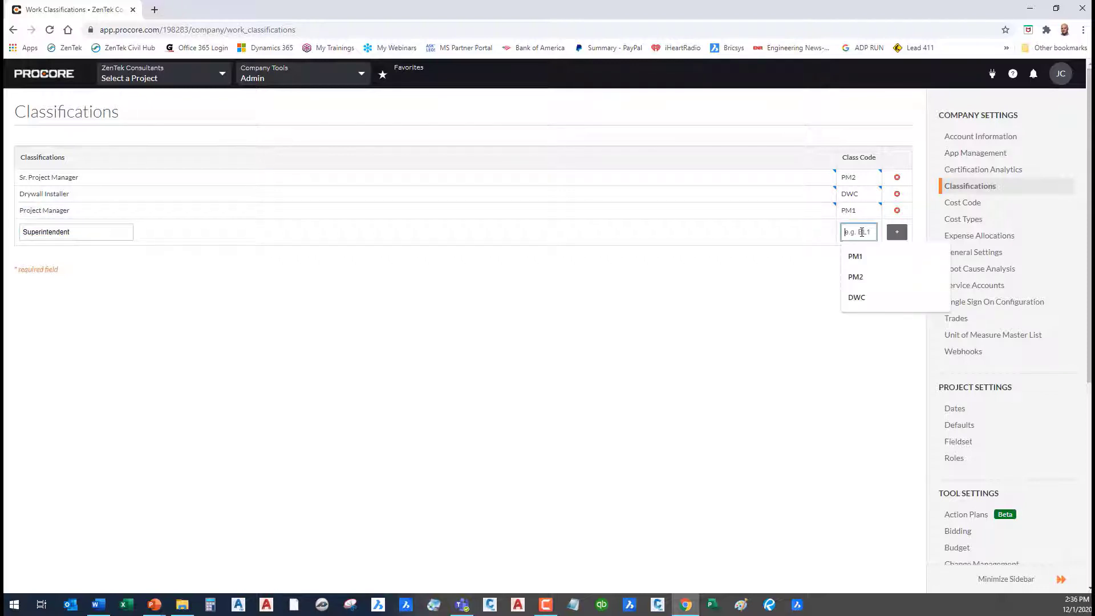
type("SU1")
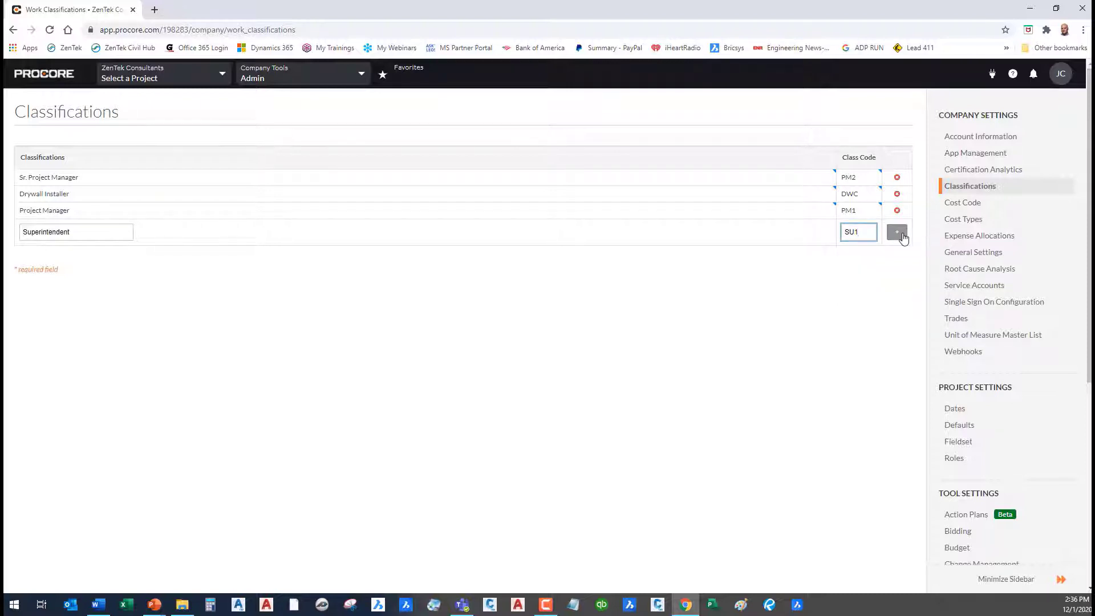
left_click(896, 232)
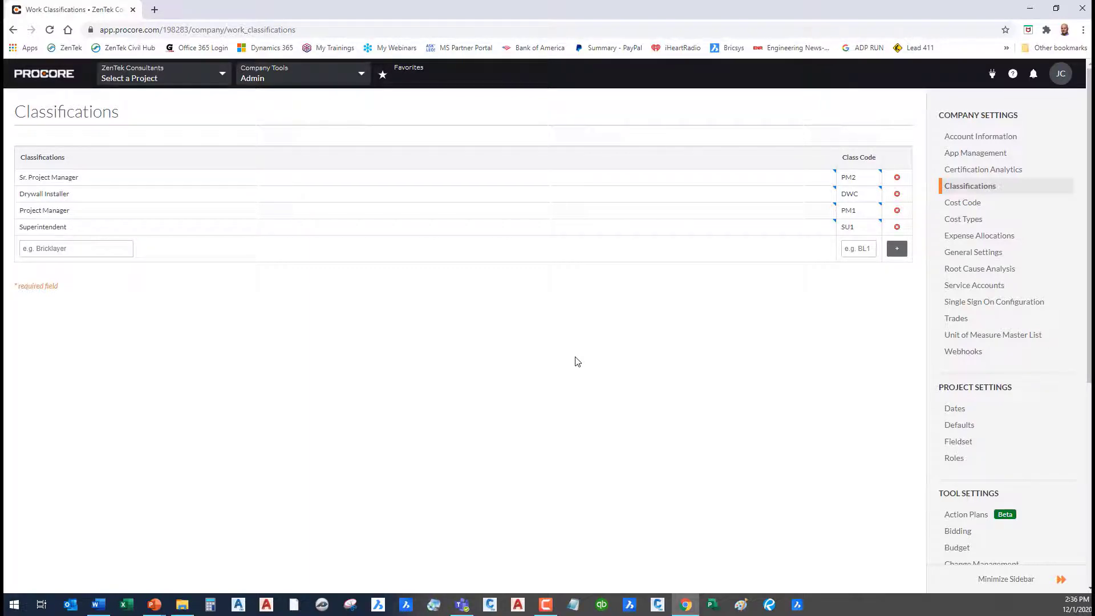
Switch to the ZTK-0001 ZenTek Training Project and open its project directory
left_click(229, 84)
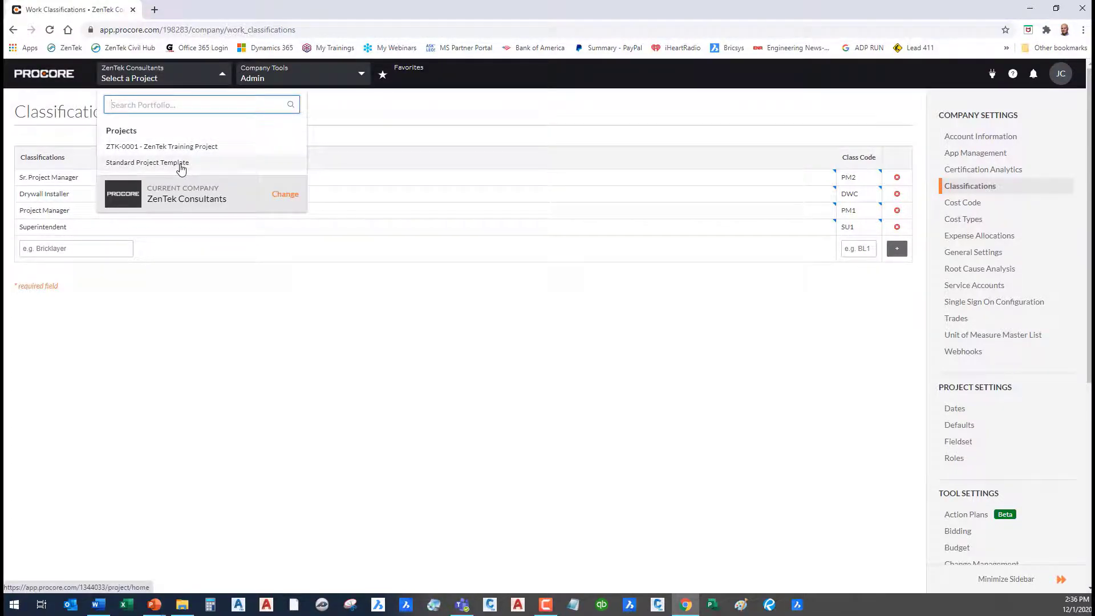
left_click(235, 147)
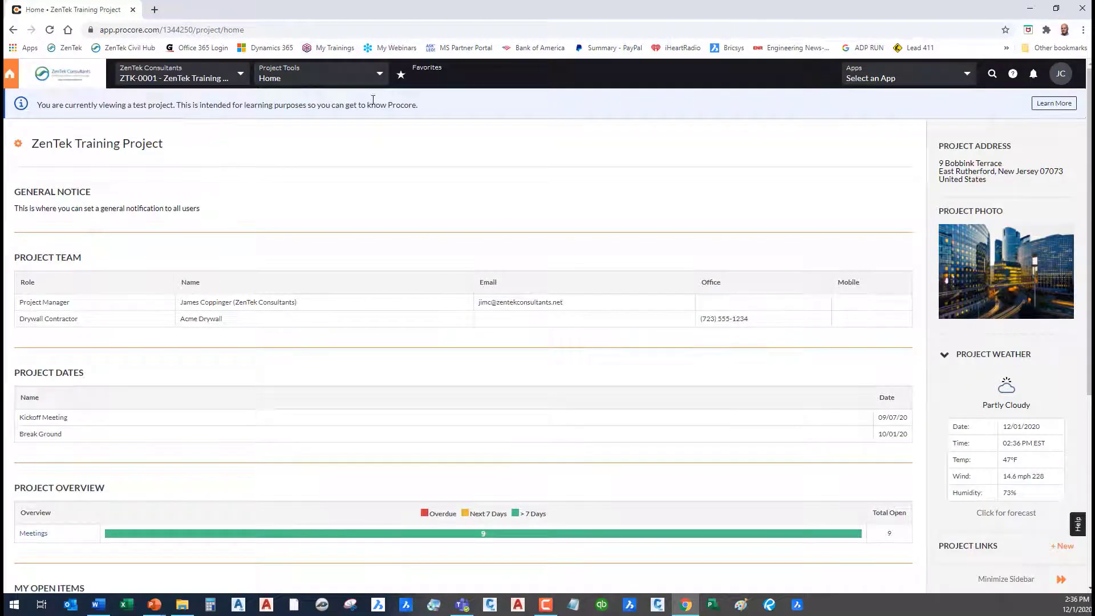
left_click(378, 78)
left_click(124, 198)
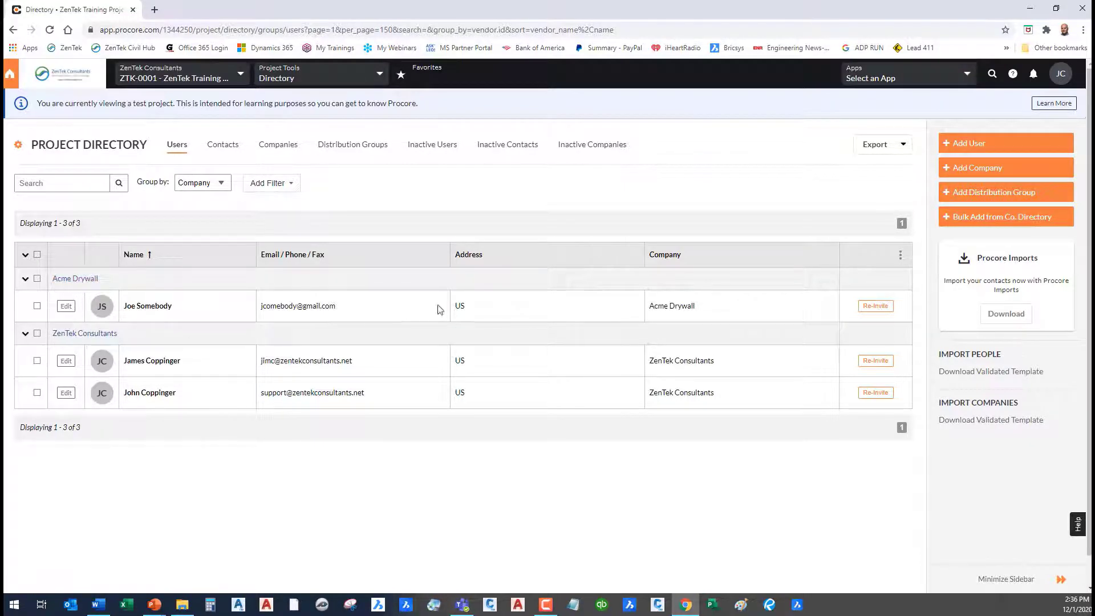
Edit the Acme Drywall user, set the classification to Drywall Installer and save the record
left_click(71, 309)
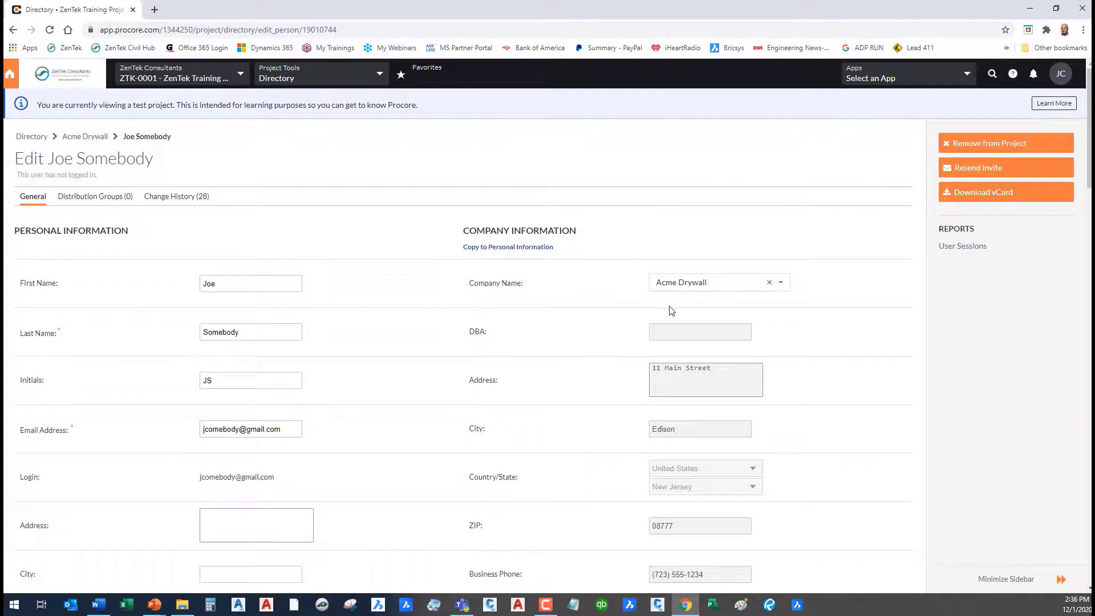
scroll(371, 360, "down", 15)
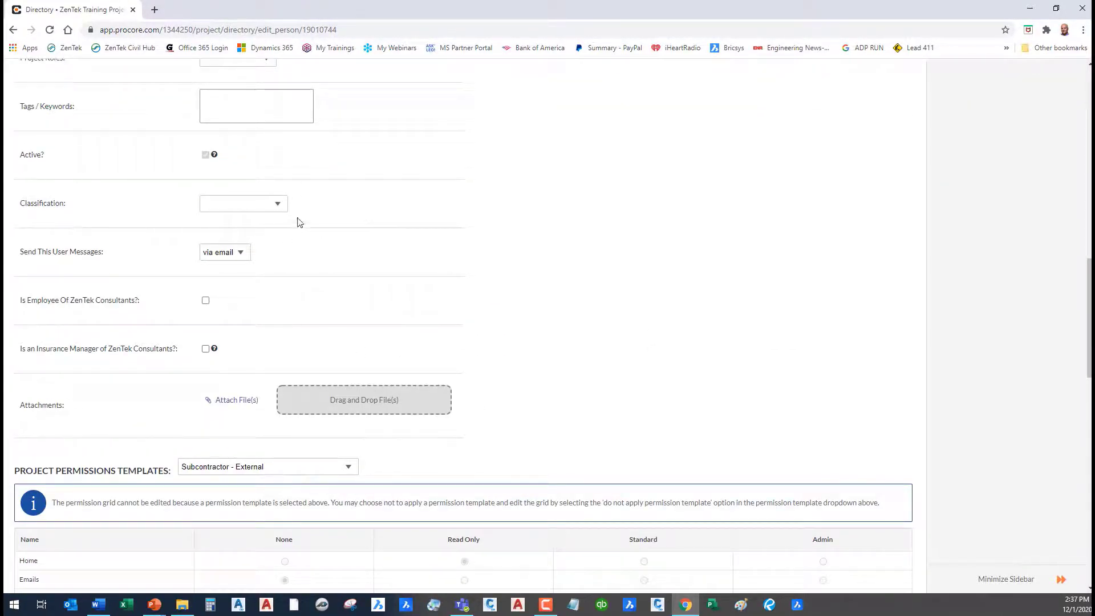
left_click(281, 205)
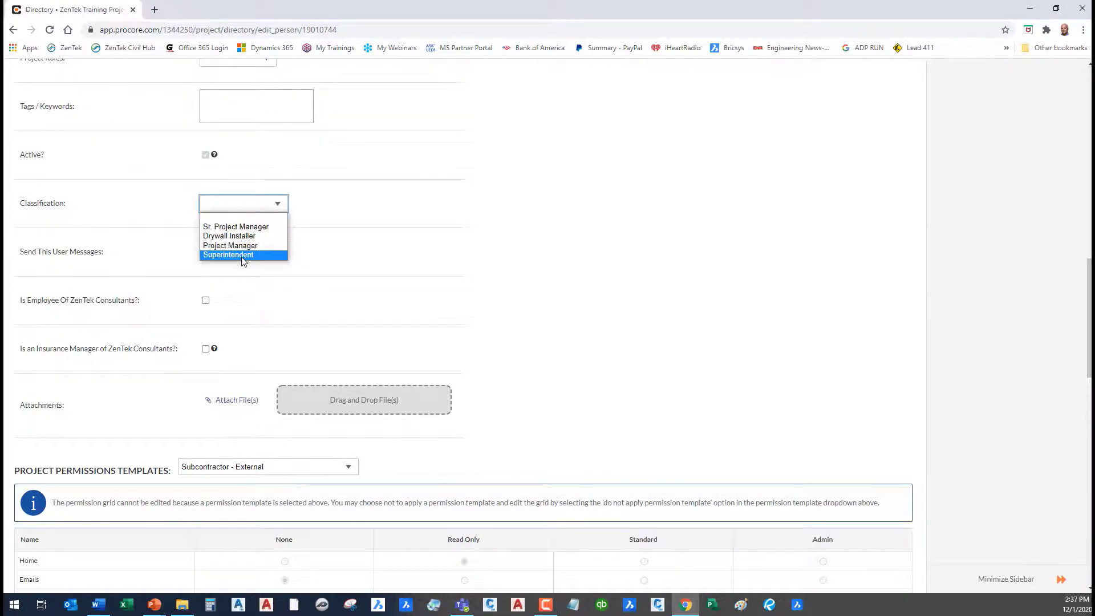
left_click(245, 236)
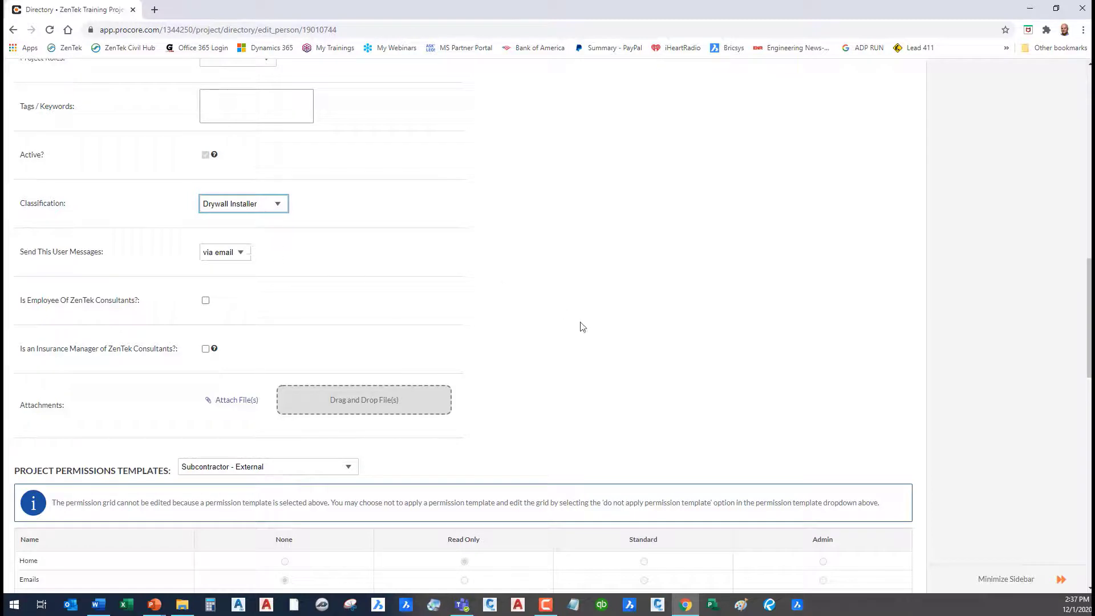
scroll(582, 326, "down", 14)
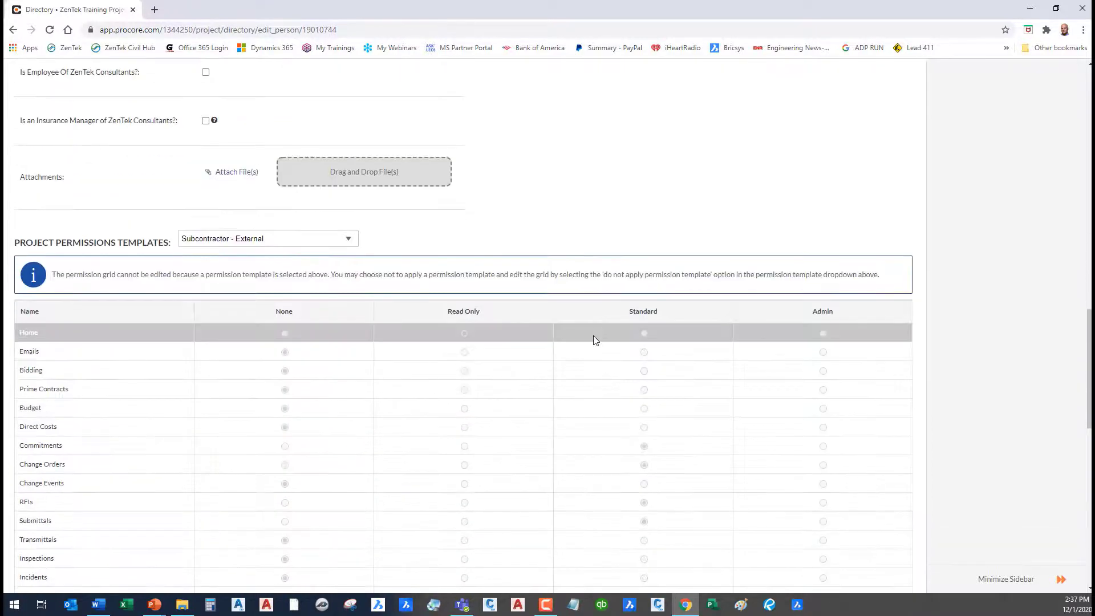
scroll(610, 365, "up", 20)
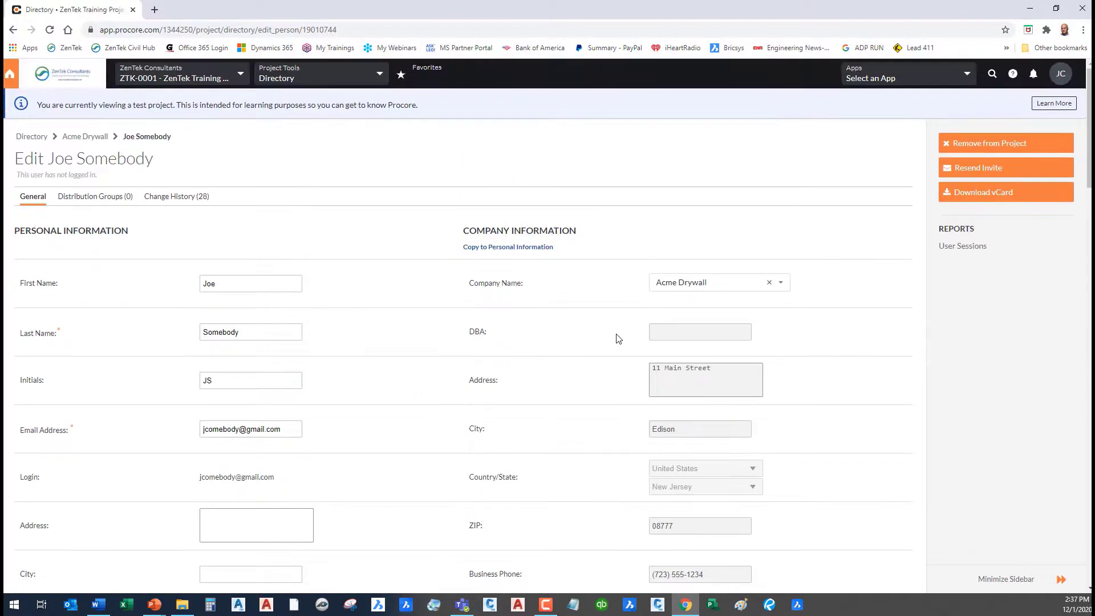
scroll(618, 337, "down", 20)
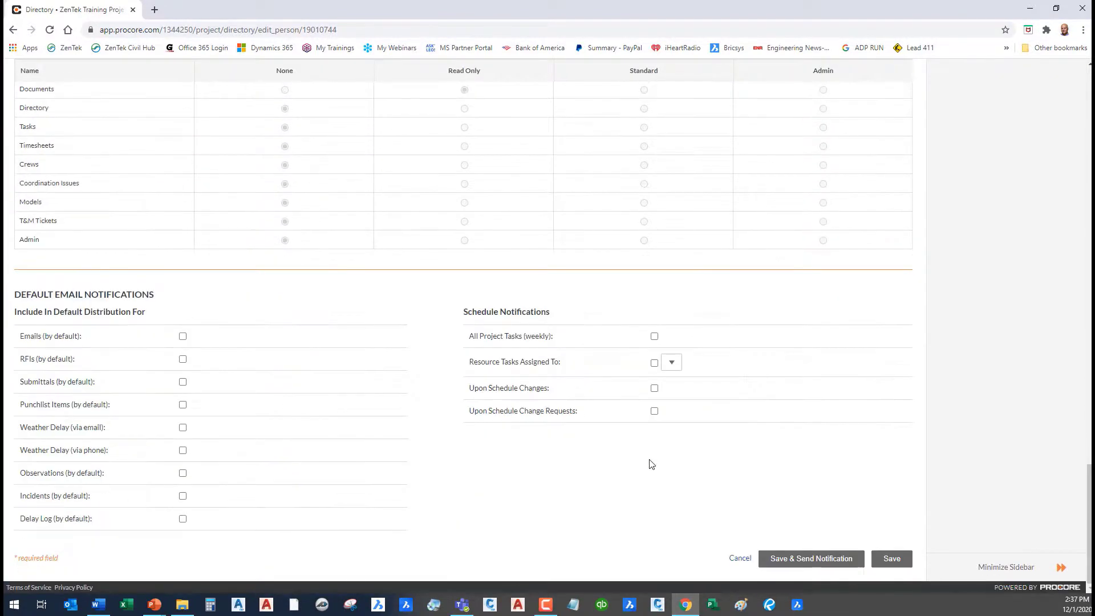
left_click(891, 558)
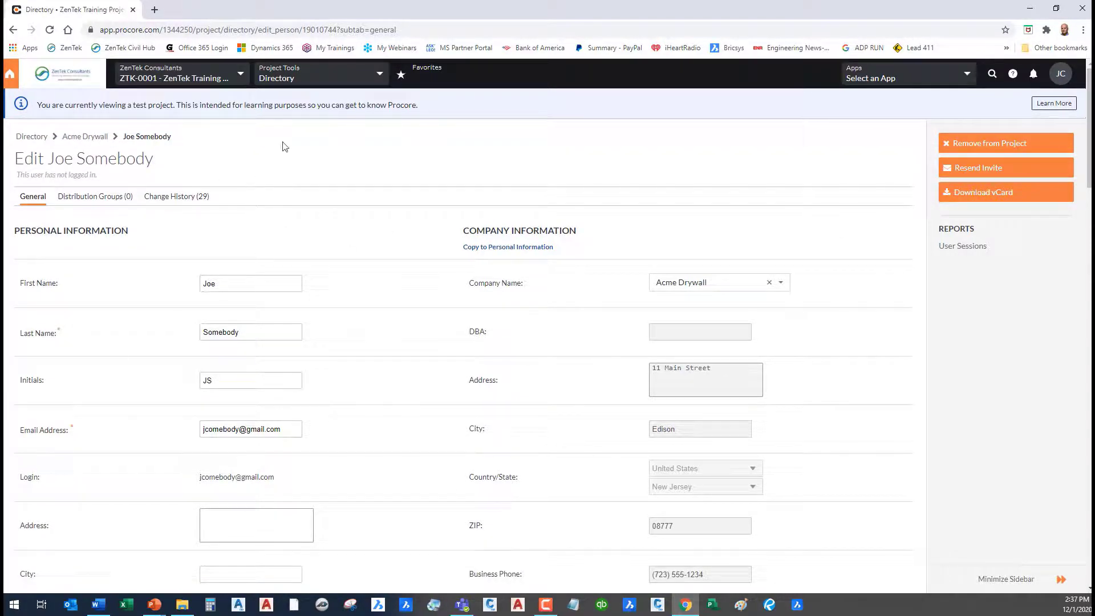
Return to the project directory, set the first ZenTek Consultants user's classification to Sr. Project Manager and save the record
left_click(100, 142)
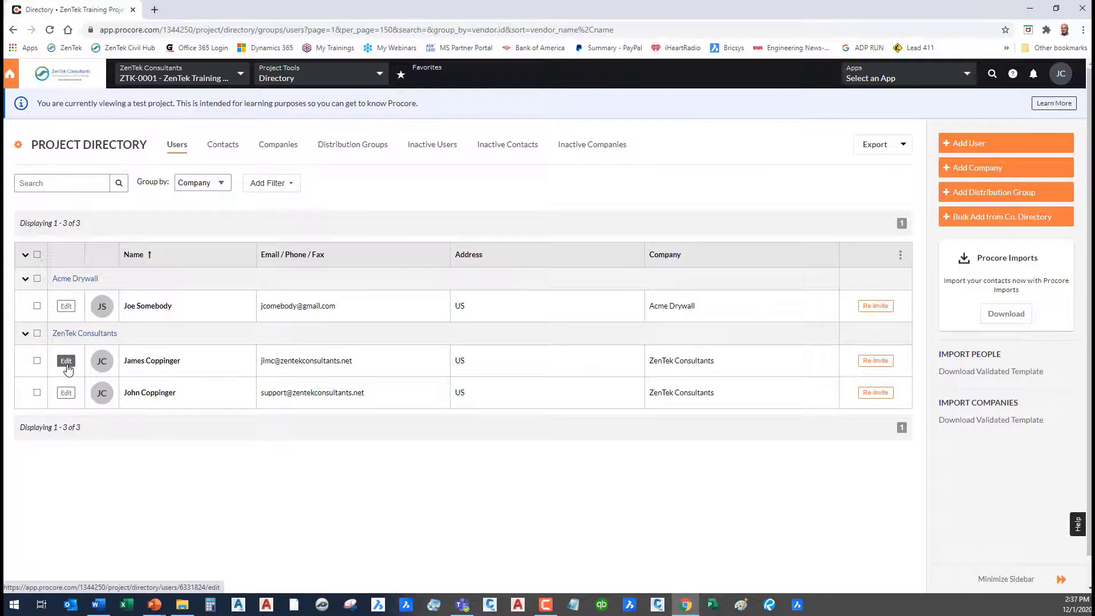
left_click(67, 361)
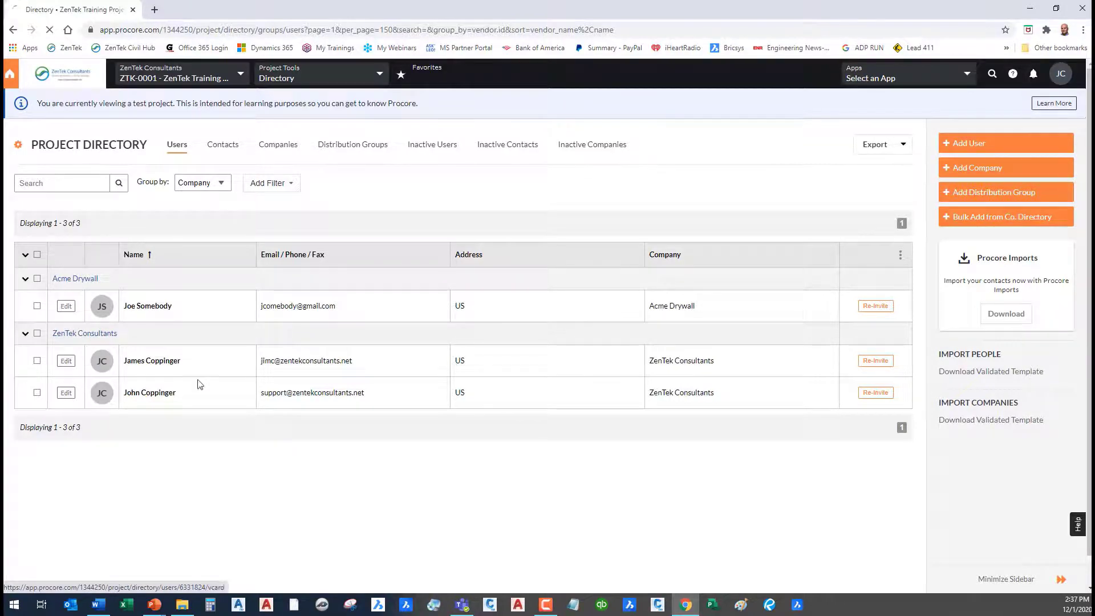
scroll(554, 479, "down", 20)
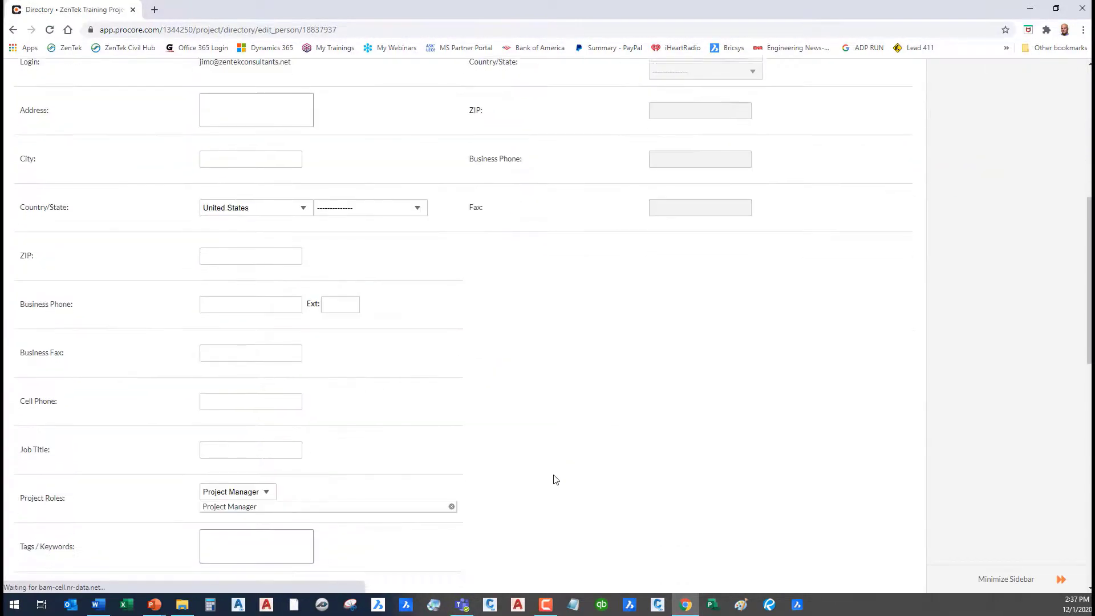
scroll(531, 375, "up", 5)
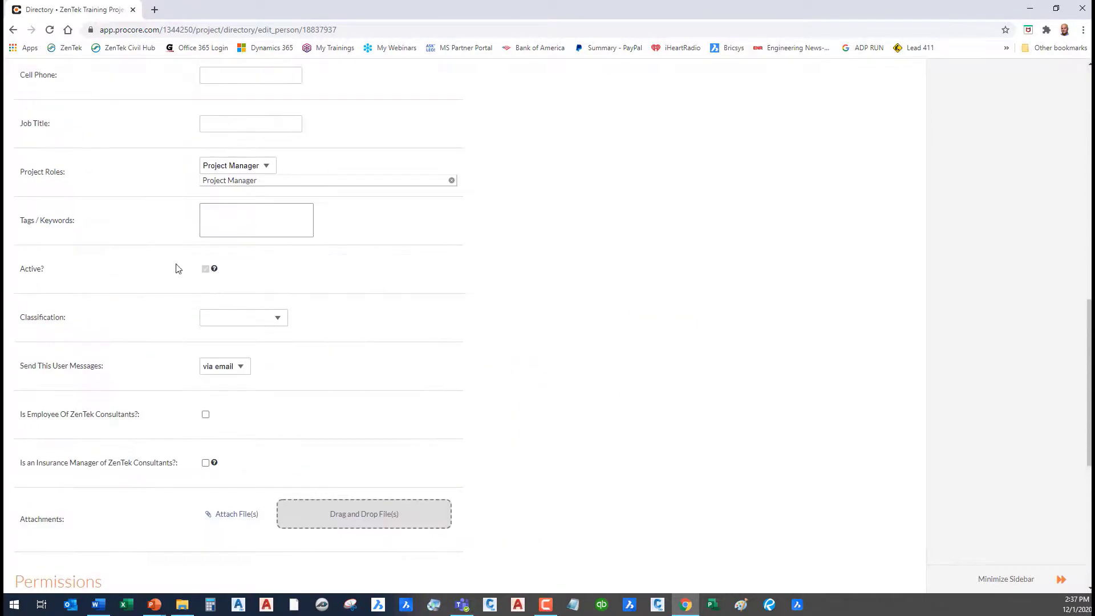
left_click(276, 318)
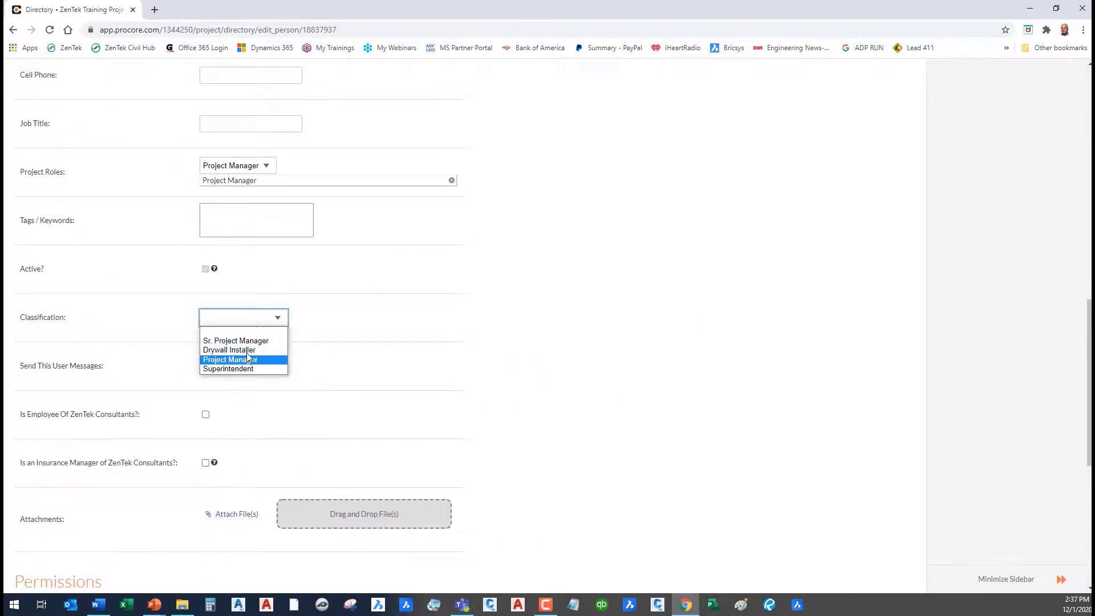
left_click(242, 340)
scroll(685, 415, "down", 7)
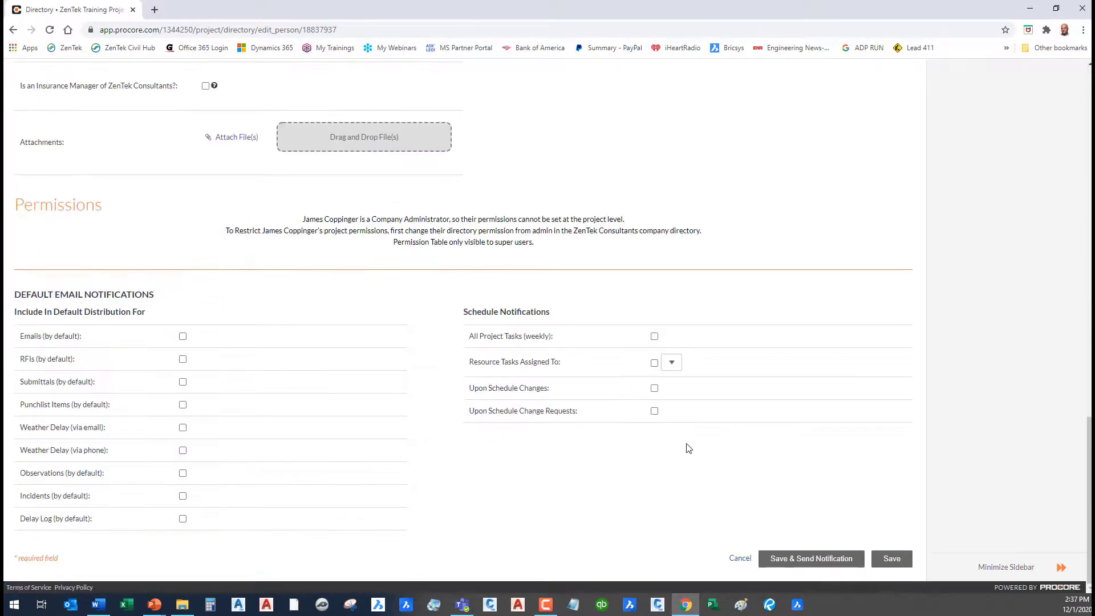
left_click(893, 561)
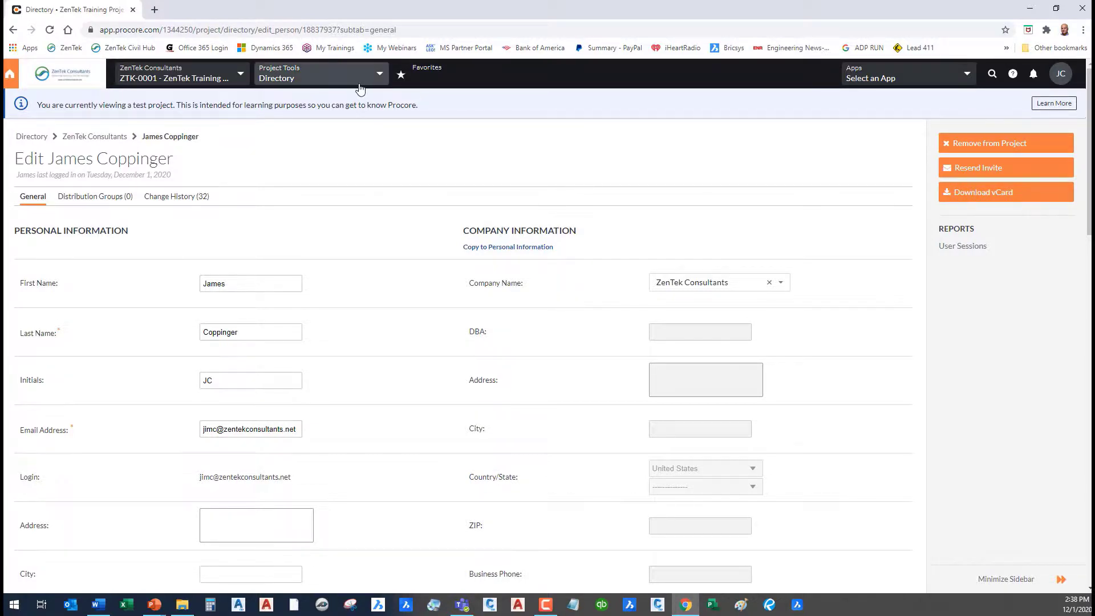
left_click(360, 85)
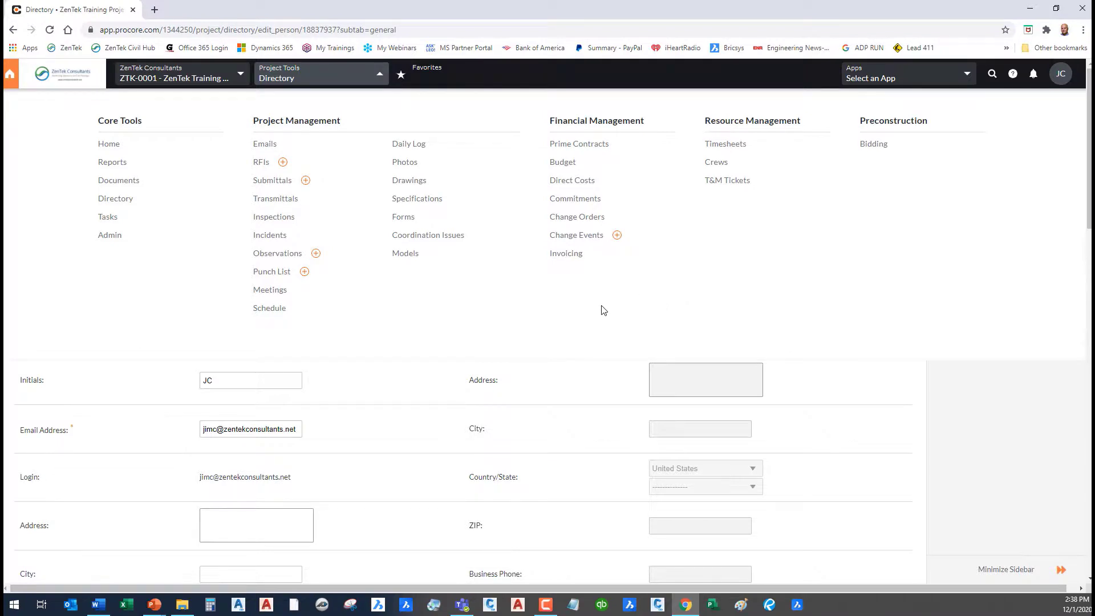
left_click(914, 437)
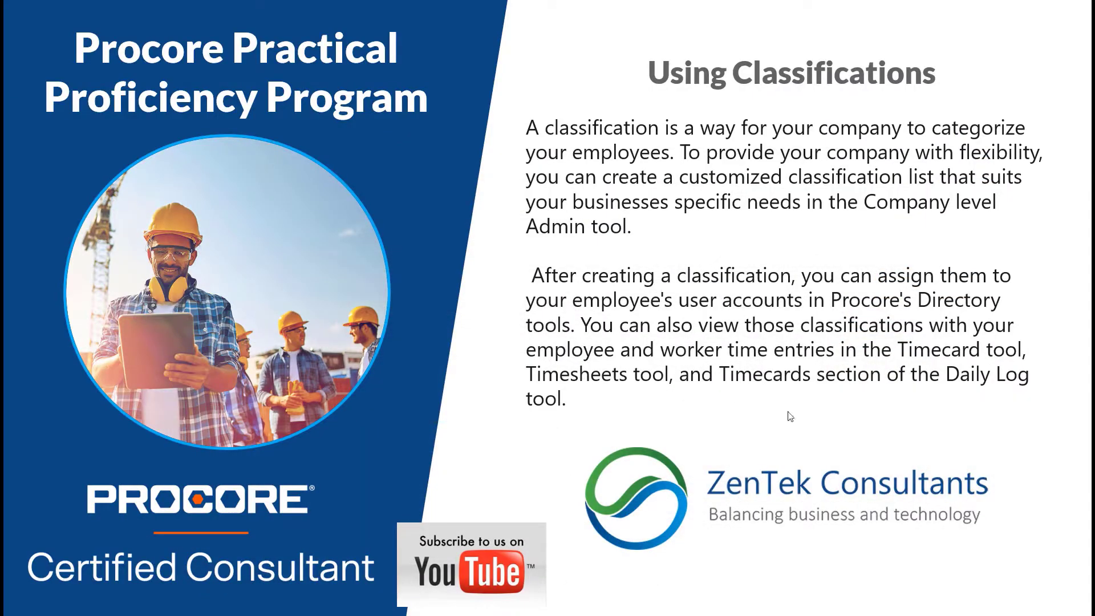
left_click(529, 317)
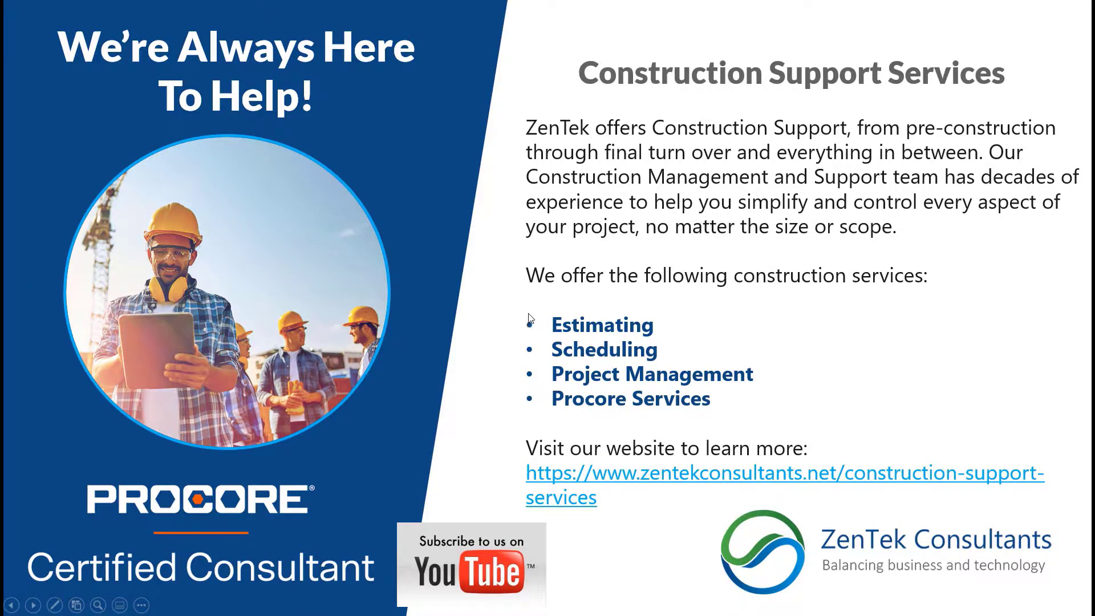